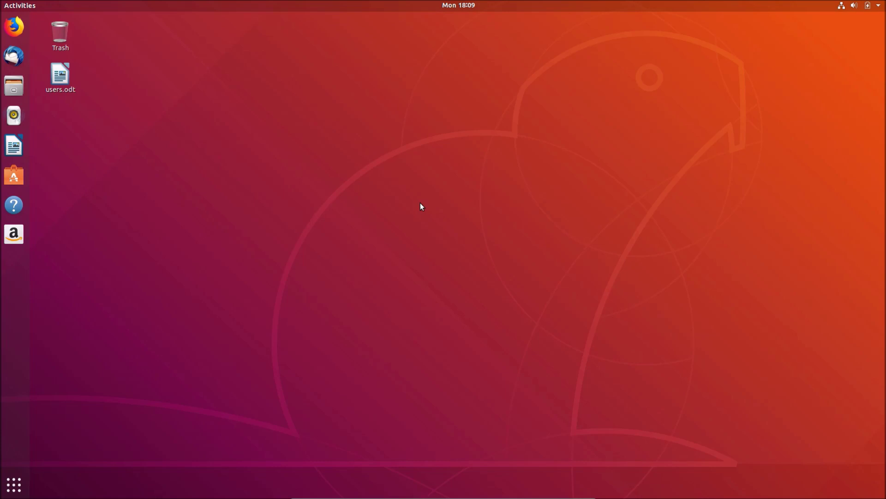
Step: Open apt://vlc in Firefox and have AptURL remembered as the handler for apt links
left_click(15, 29)
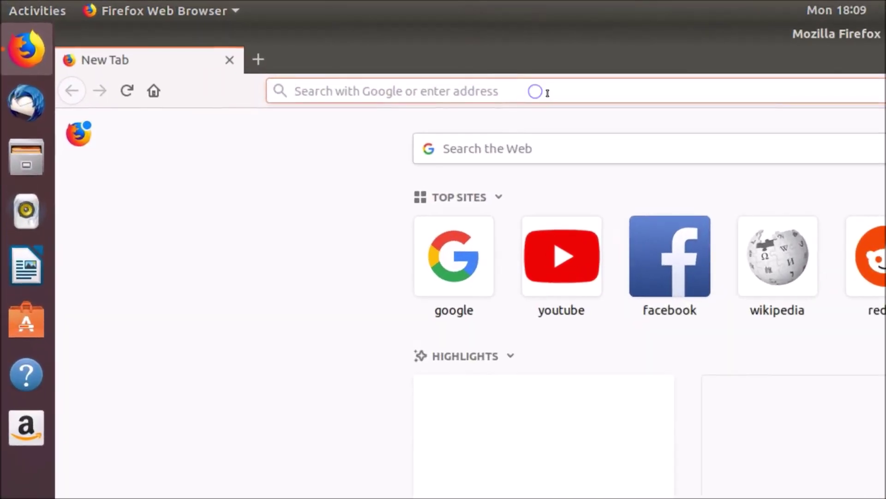
type("a")
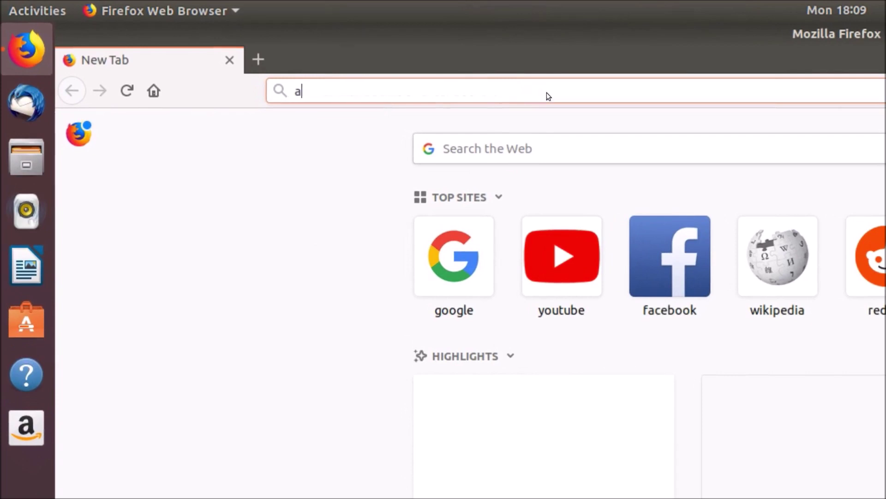
type("pt://")
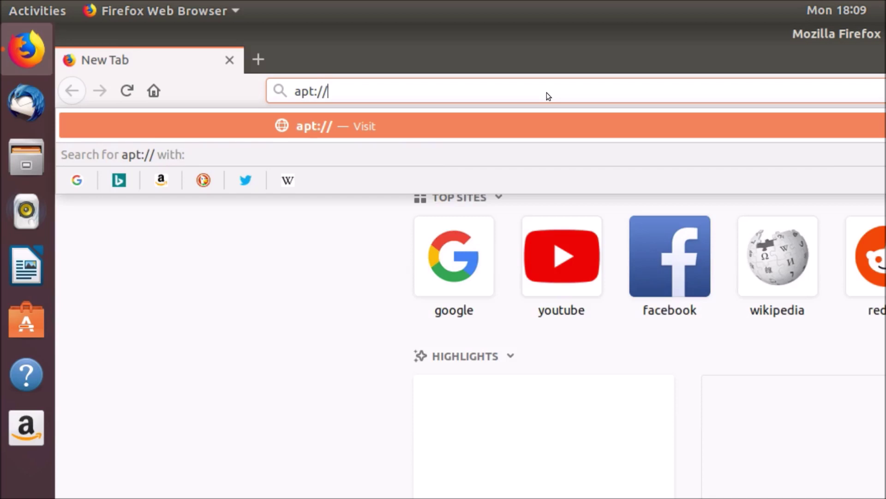
type("vlc")
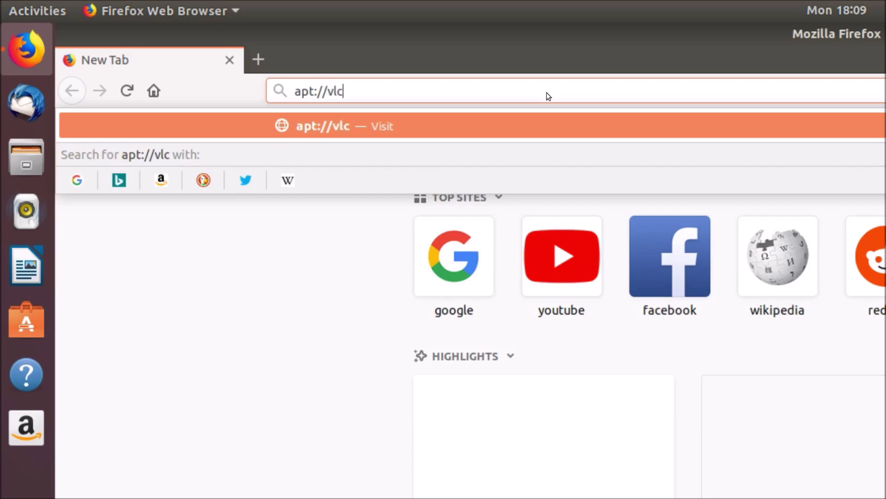
key("Return")
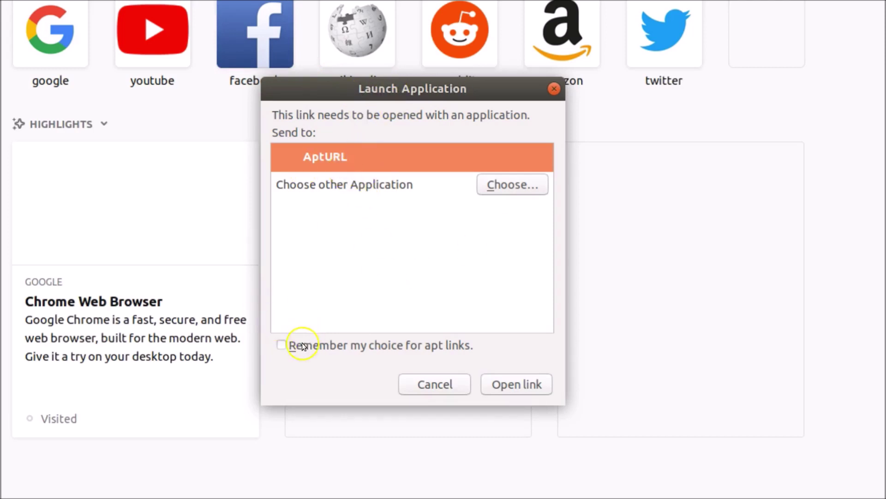
left_click(282, 346)
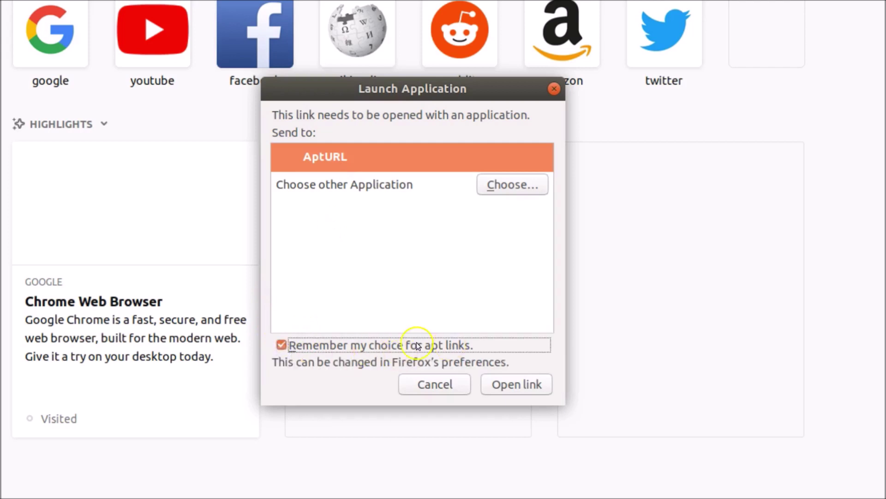
Step: Hand the link to AptURL, read the vlc package description, and confirm installing vlc
left_click(529, 389)
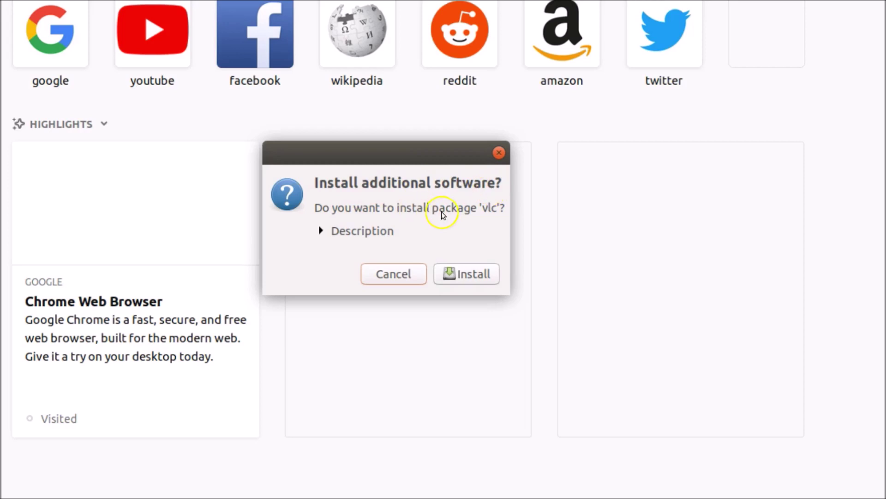
left_click(326, 232)
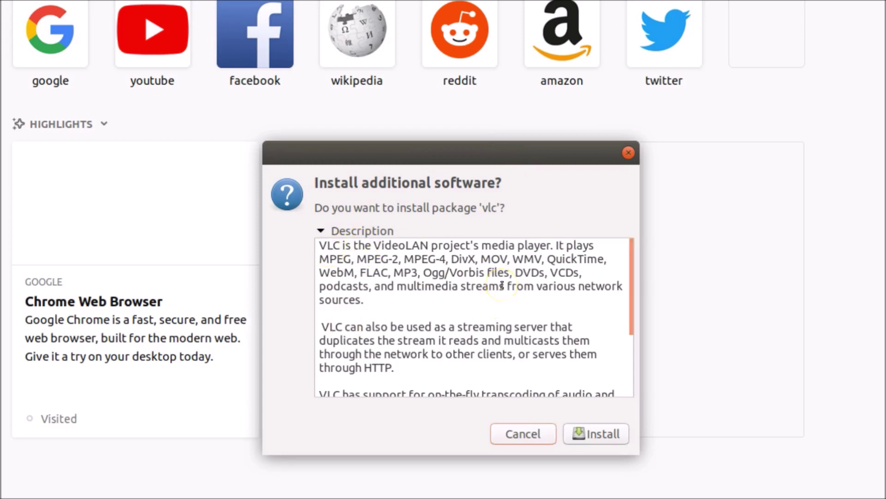
scroll(503, 284, "down", 1)
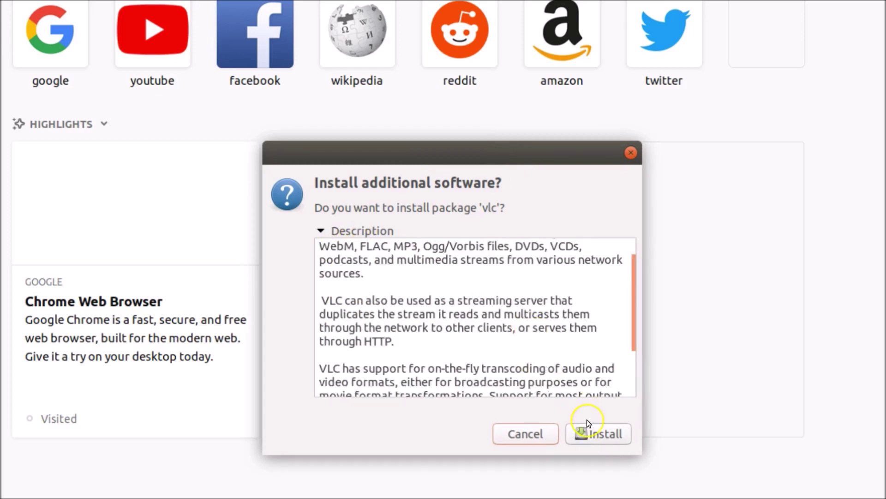
left_click(596, 432)
left_click(595, 433)
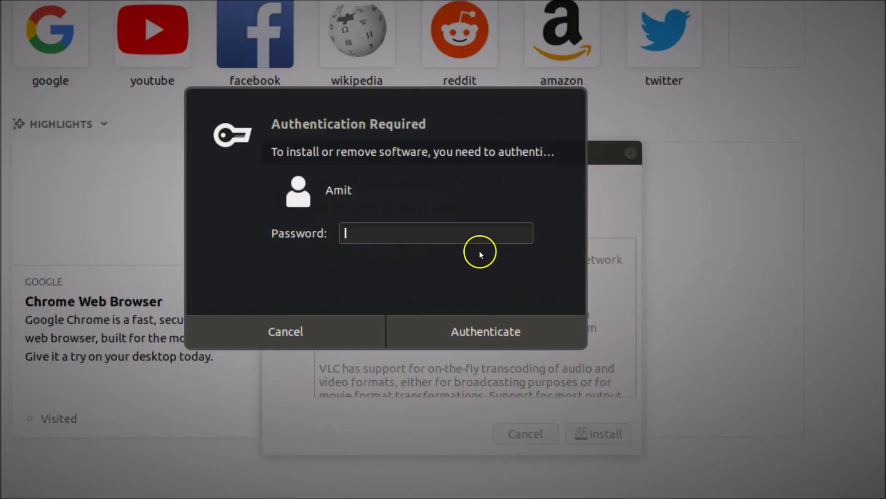
Step: Authenticate with the account password so vlc finishes installing, then close Firefox
type("*******")
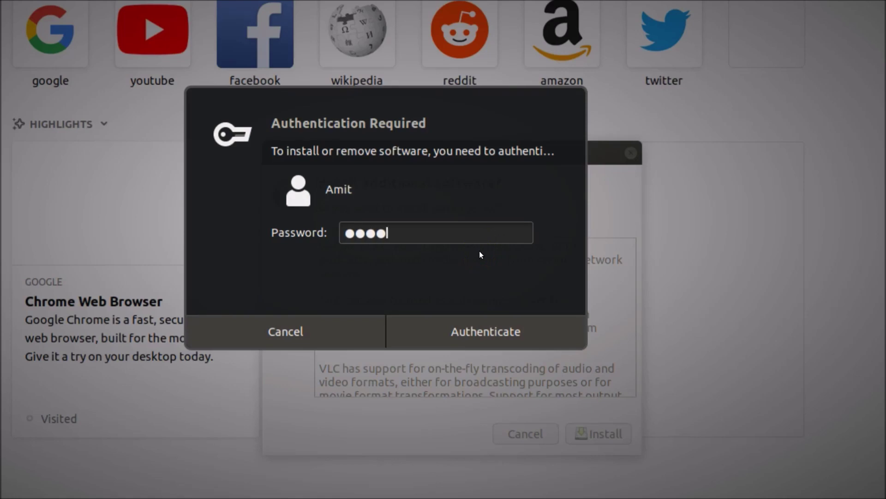
type("*")
left_click(507, 322)
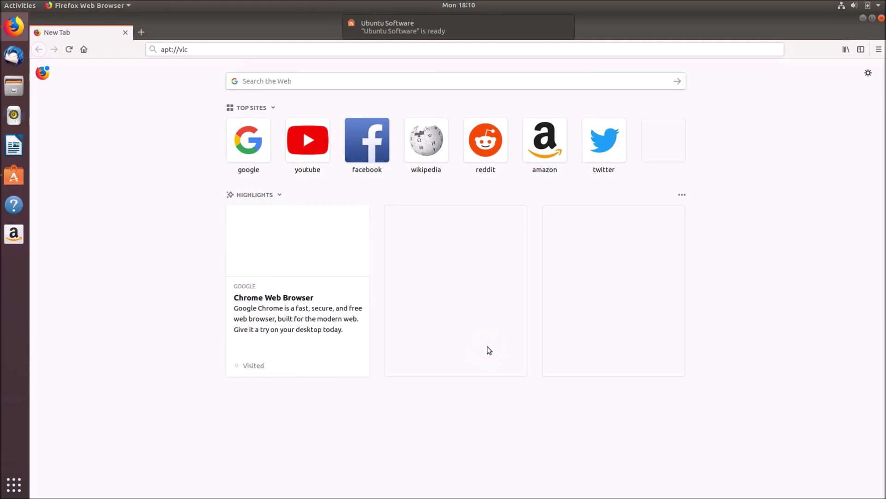
left_click(881, 20)
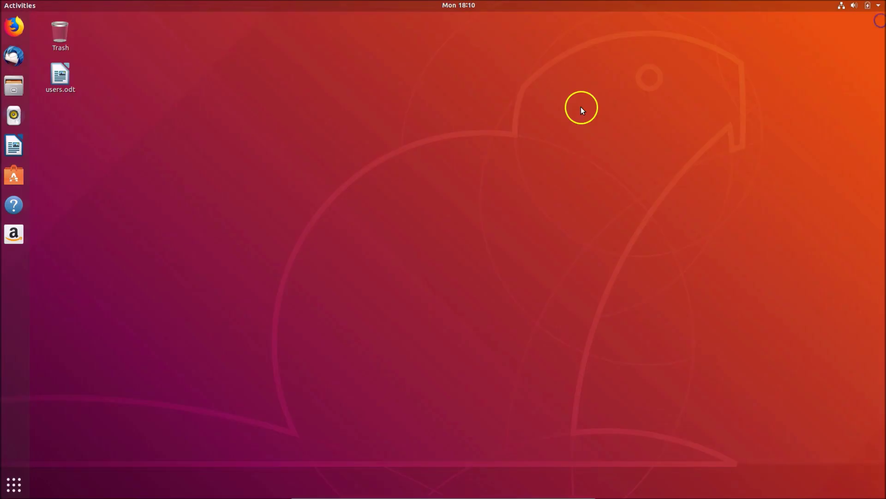
Step: Launch VLC media player from an app search for 'vlc', then right-click the desktop for its menu
left_click(13, 486)
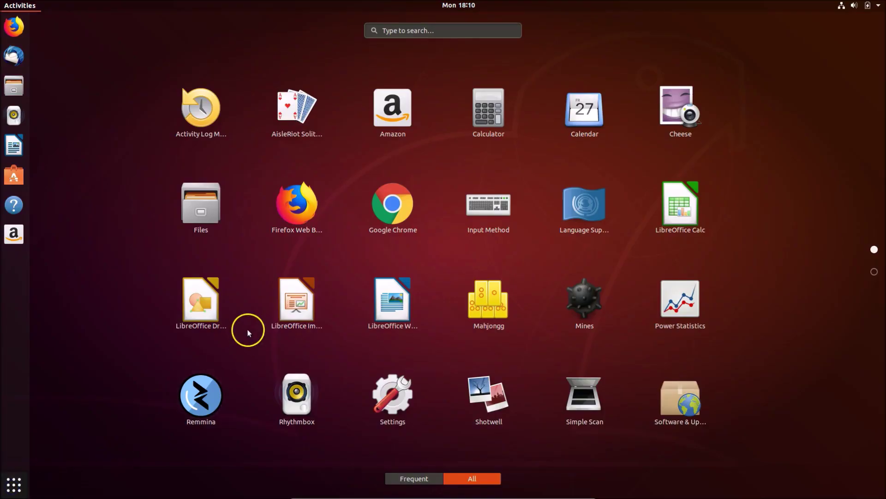
left_click(460, 29)
type("vlc")
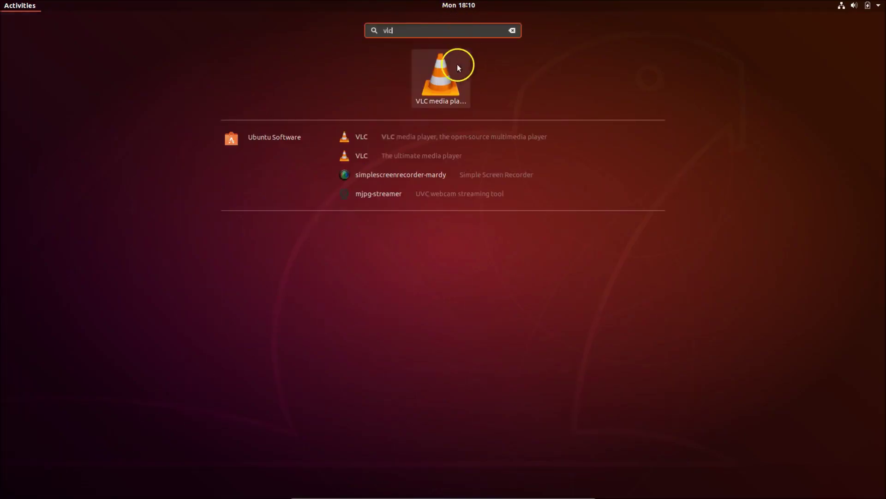
left_click(439, 91)
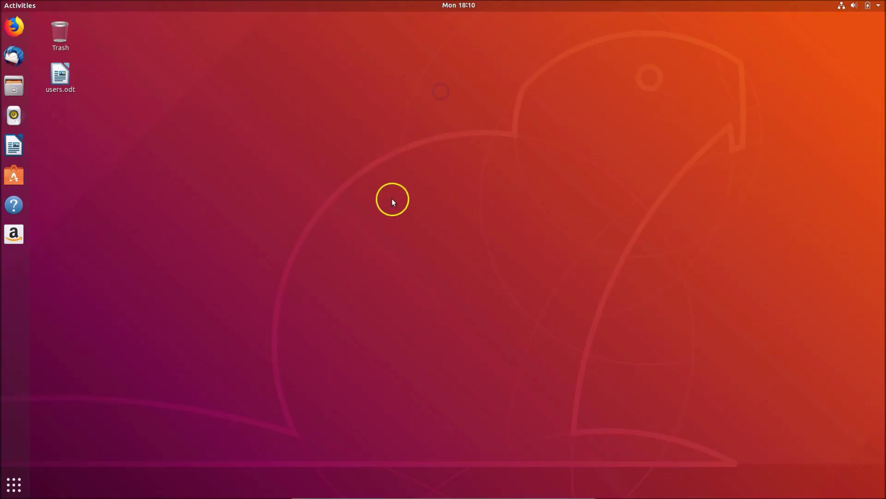
left_click_drag(576, 98, 447, 85)
right_click(346, 185)
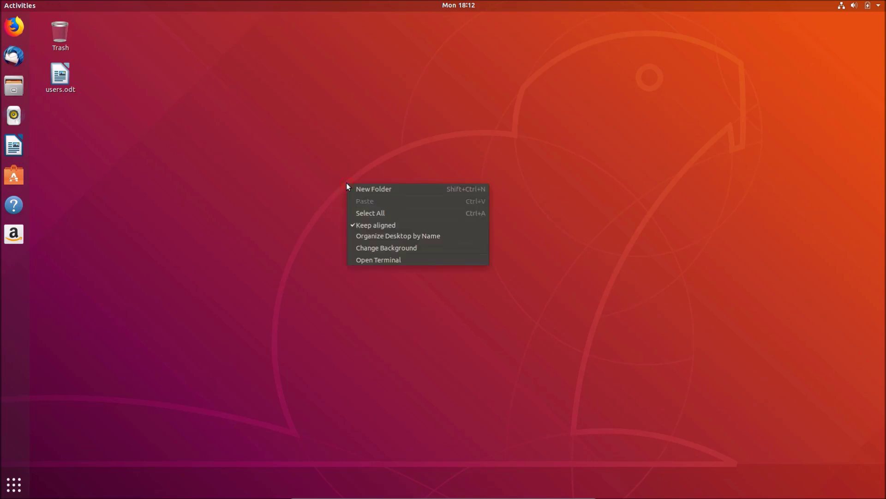
Step: Open and close a terminal from the desktop menu, then launch Terminal through an app search for 'terminal'
left_click(381, 261)
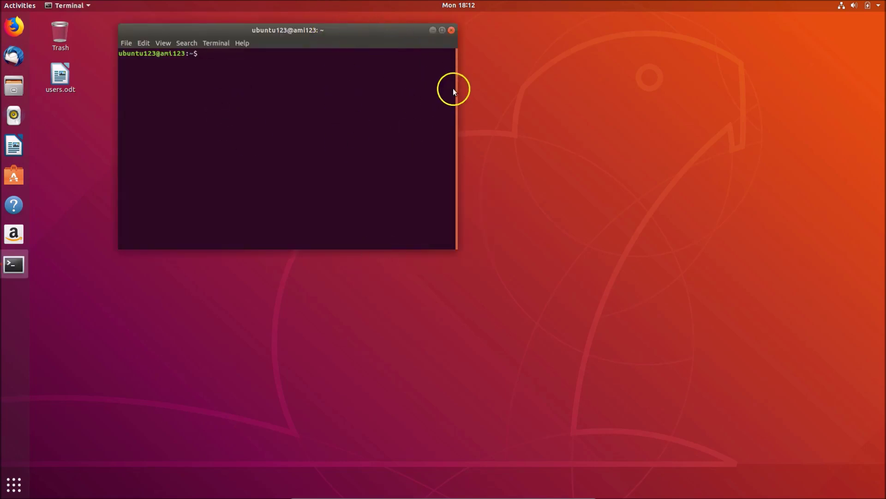
left_click(452, 31)
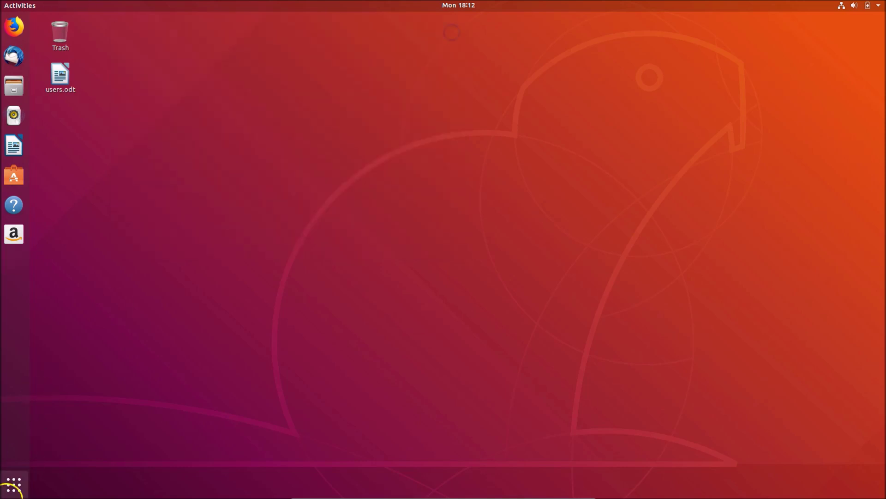
left_click(13, 483)
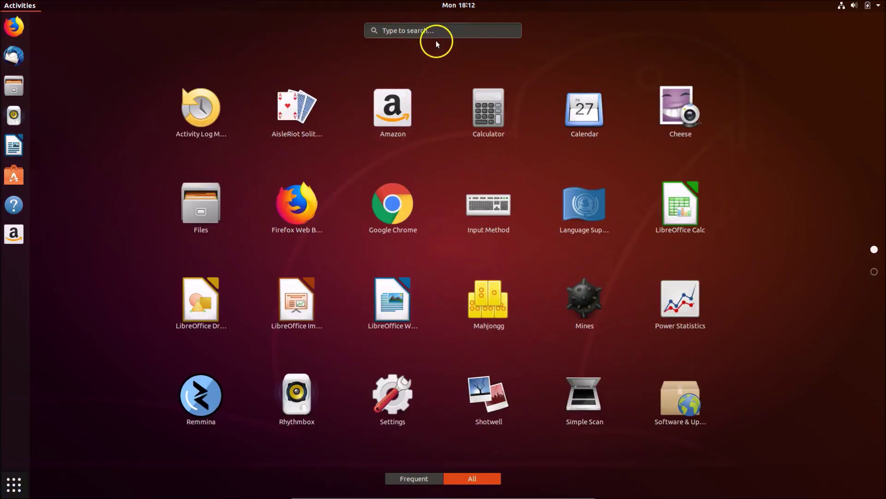
left_click(437, 29)
type("terminal")
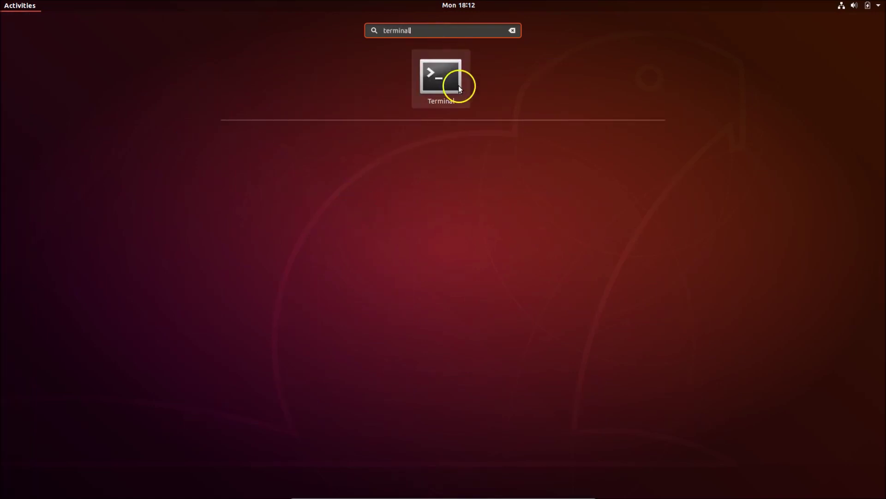
left_click(459, 88)
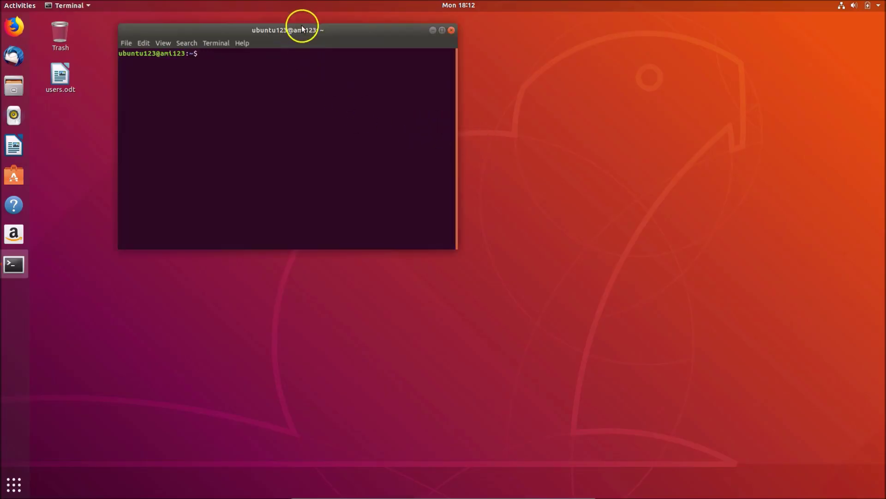
left_click_drag(302, 29, 334, 32)
left_click(297, 92)
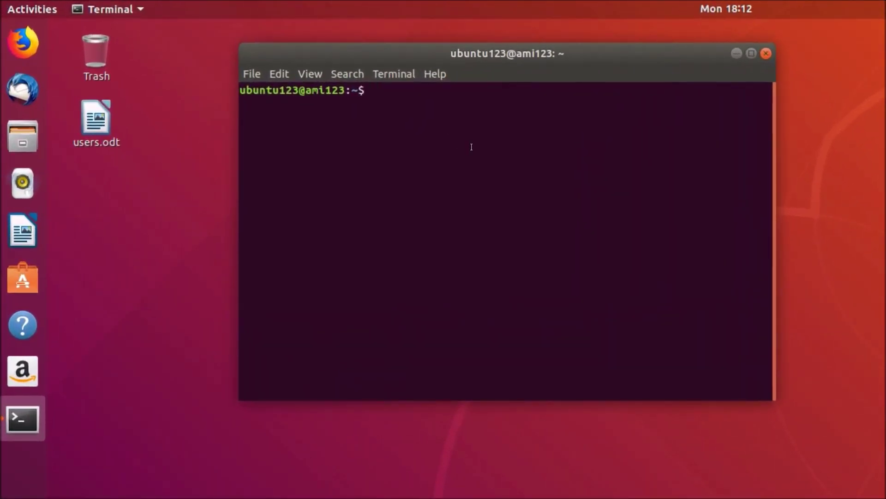
Step: Run sudo apt update and supply the sudo password
type("sudo apt update")
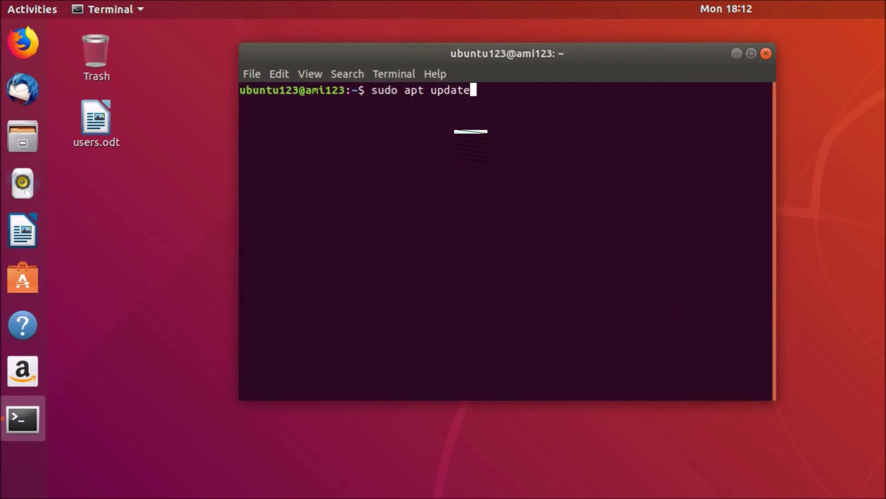
key("Return")
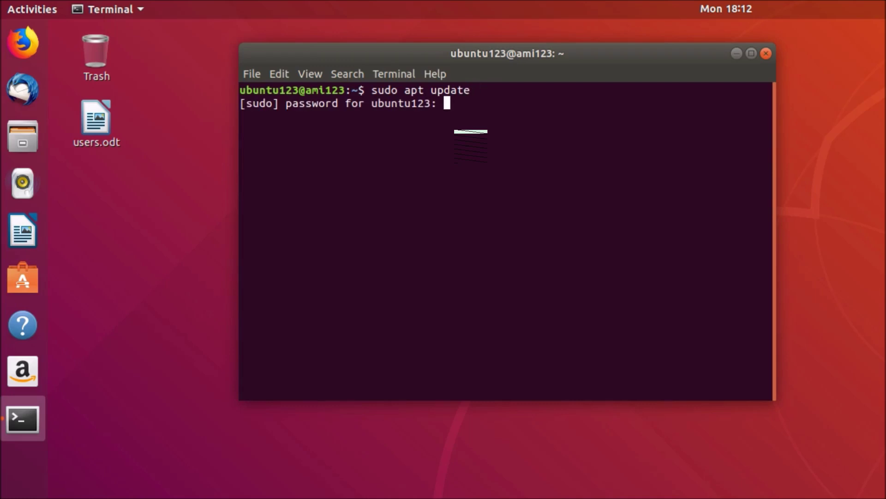
key("Return")
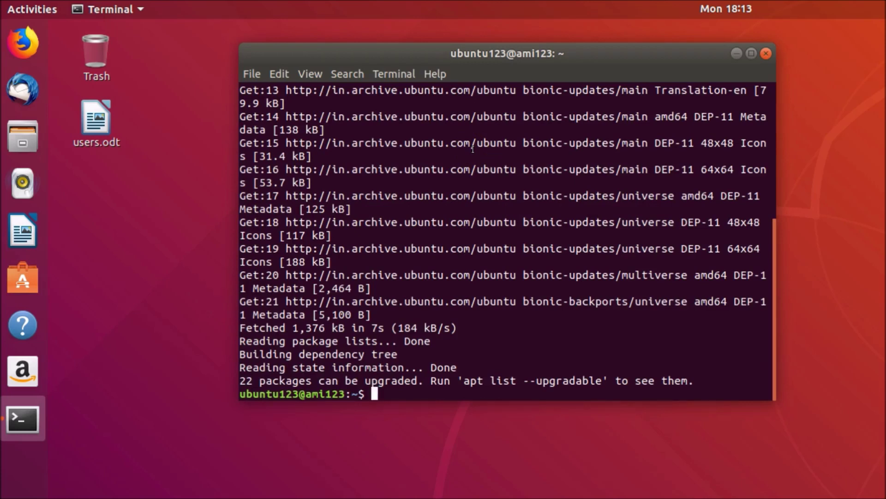
Step: Run sudo apt install vlc until vlc 3.0.2 is set up, then enter vlc at the prompt
type("sudo apt install vlc")
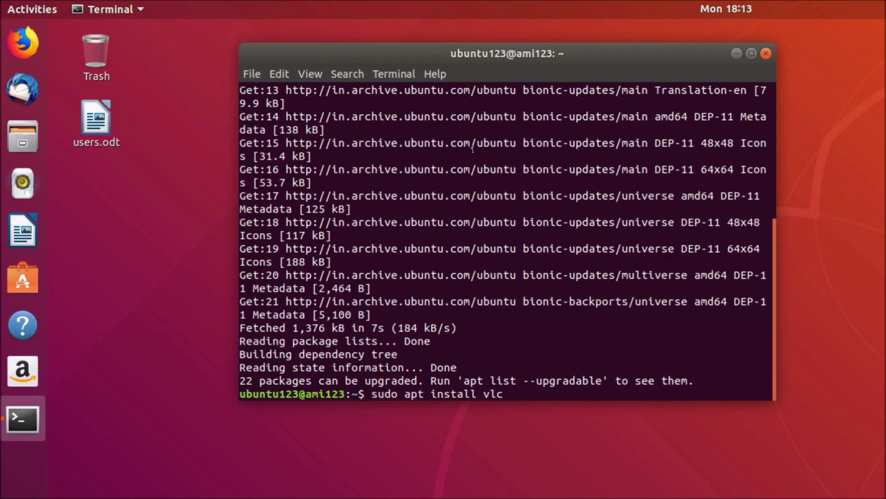
key("Return")
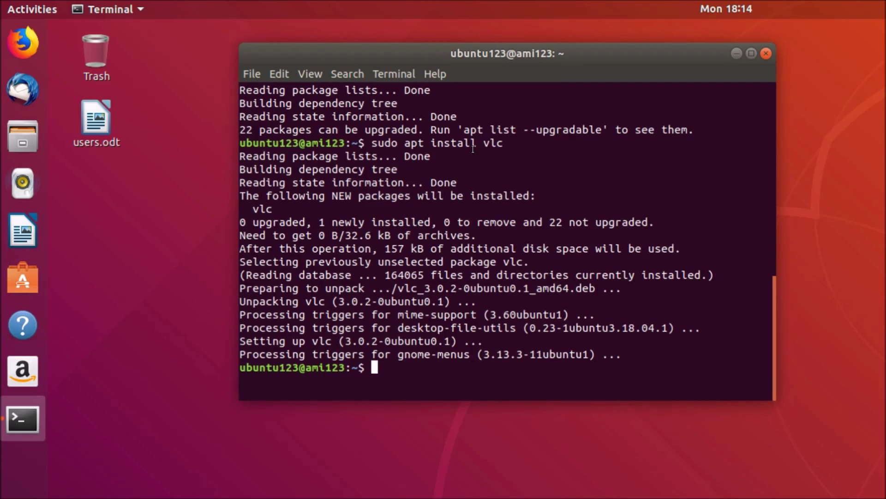
type("vlc")
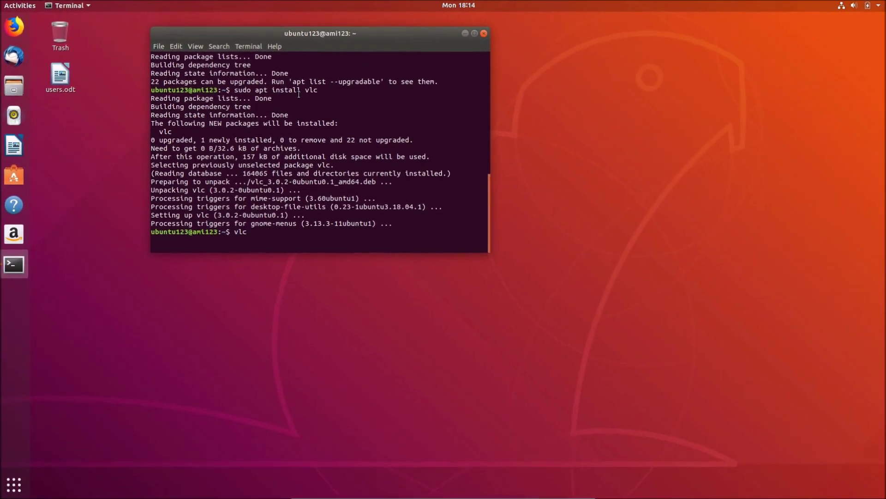
Step: Start VLC with the vlc command and close the player window
key("Return")
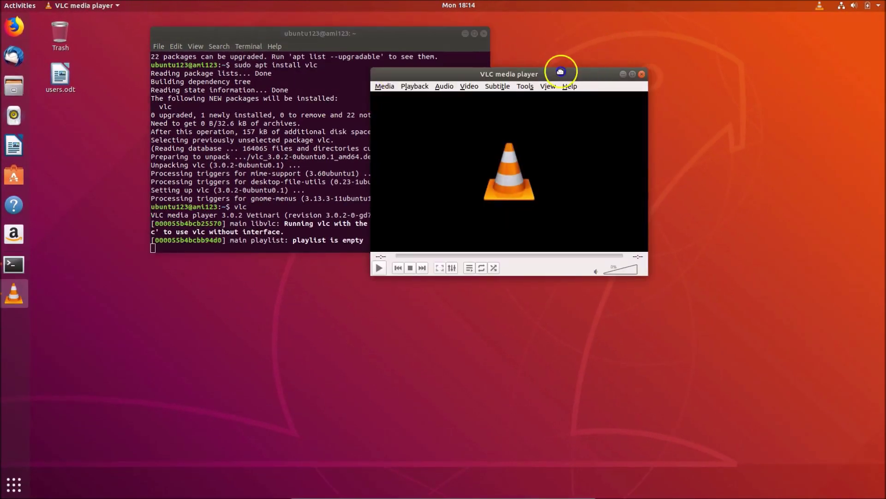
left_click_drag(599, 71, 514, 73)
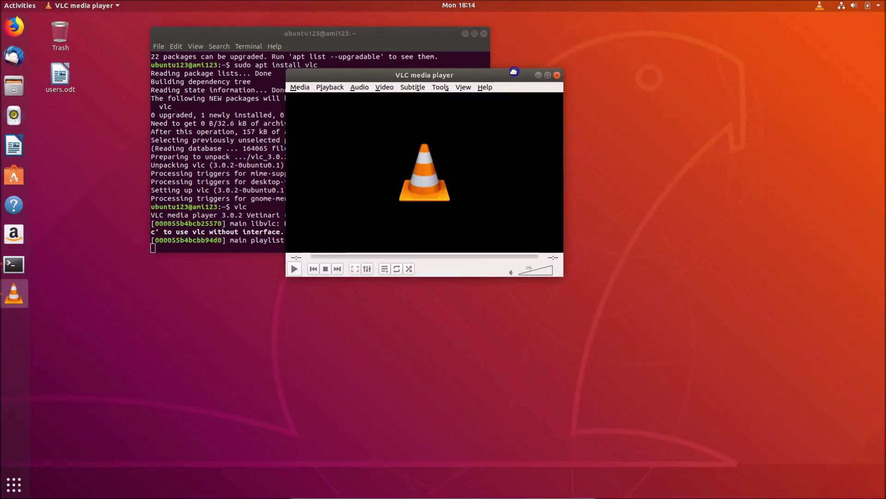
left_click(558, 75)
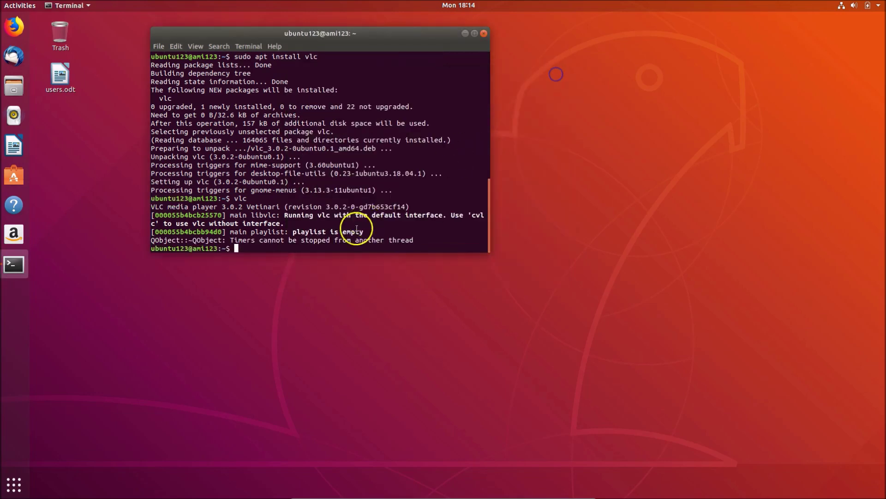
Step: Launch VLC from an app search for 'vlc', close it, then close Terminal
left_click(7, 481)
left_click(394, 32)
type("vlc")
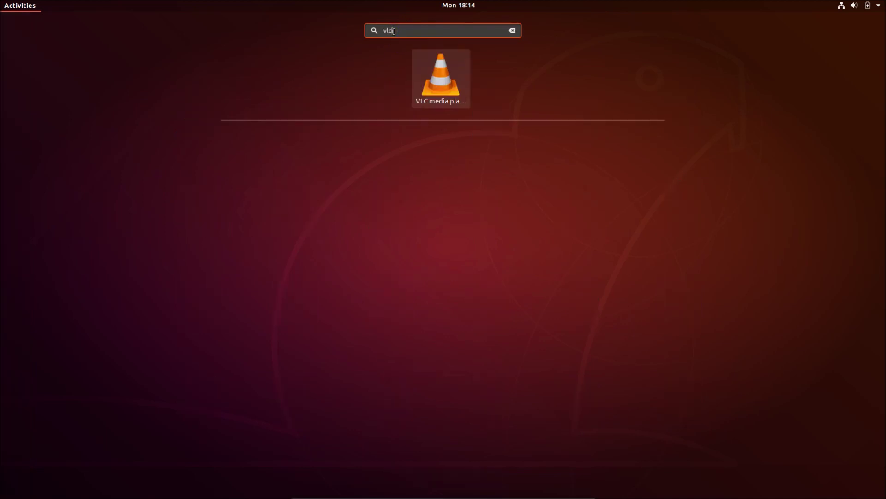
left_click(441, 90)
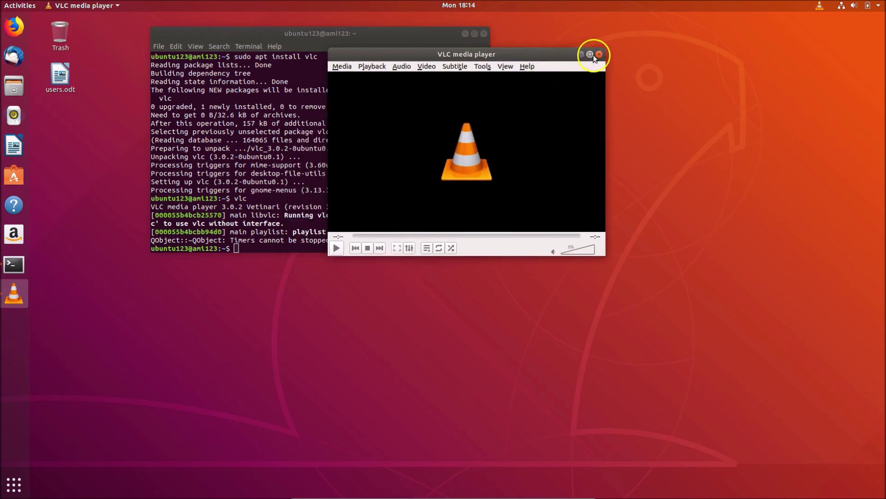
left_click(599, 55)
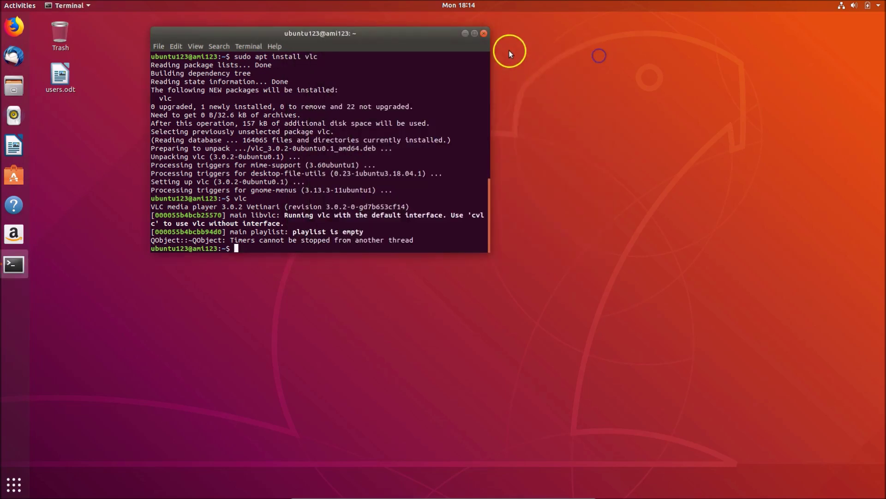
left_click(484, 35)
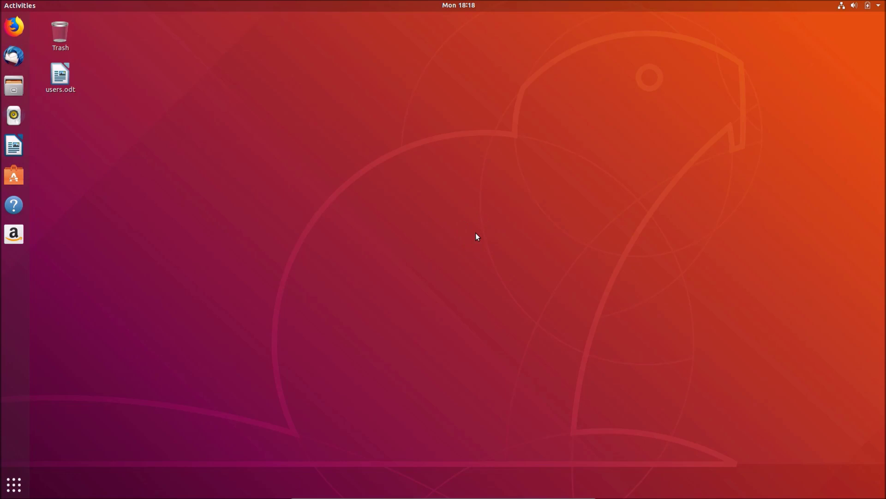
Step: Search Ubuntu Software for 'vlc media player'
left_click(18, 176)
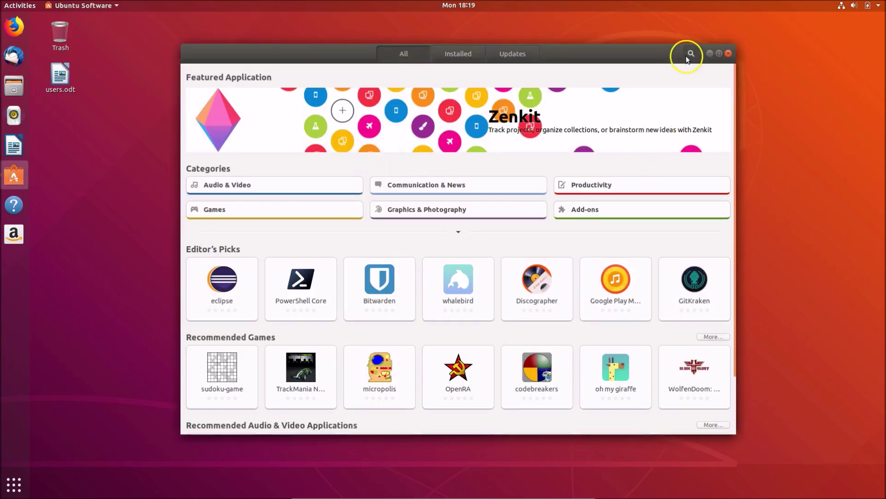
left_click(691, 55)
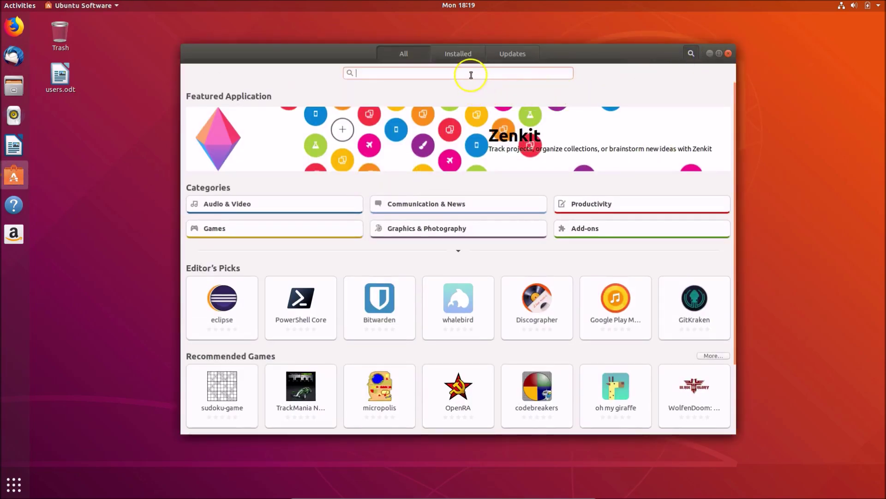
type("vlc media")
type("player")
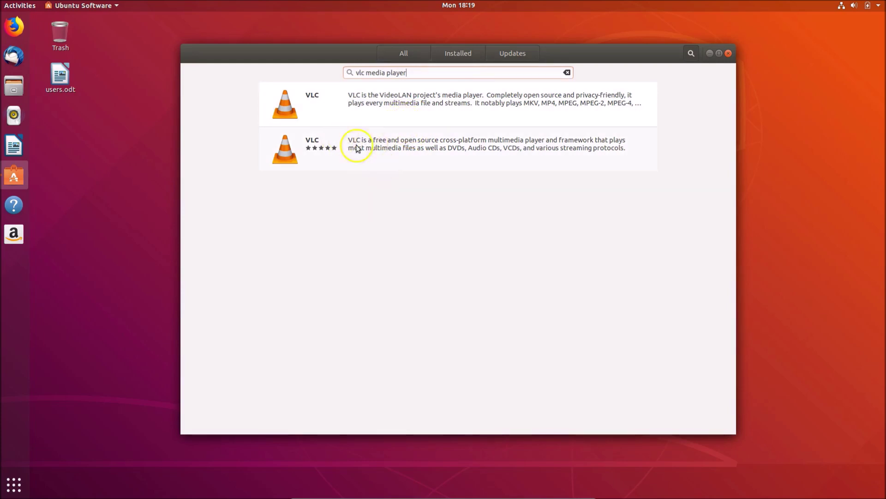
Step: Look through the first VLC listing's details, then return to the results
left_click(400, 105)
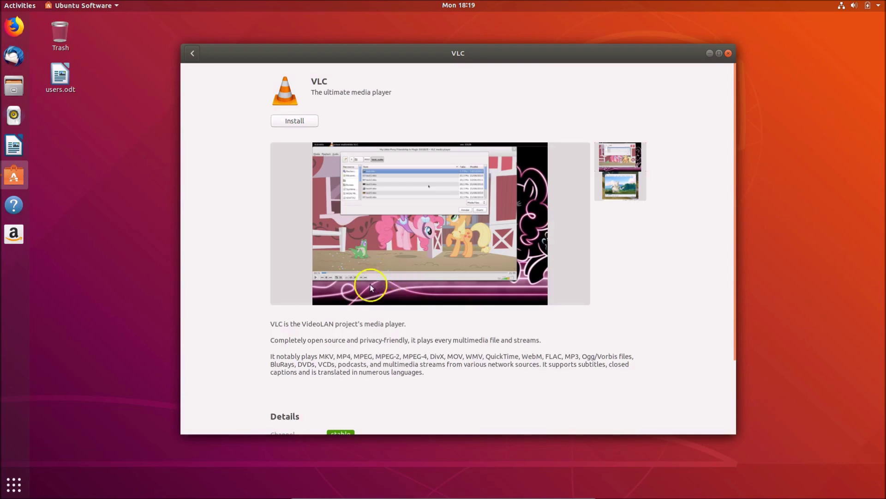
scroll(391, 335, "down", 4)
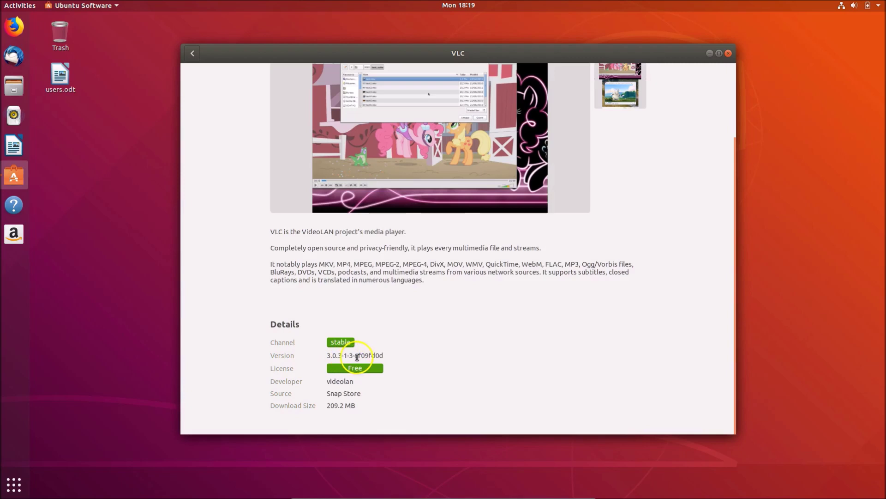
left_click(192, 53)
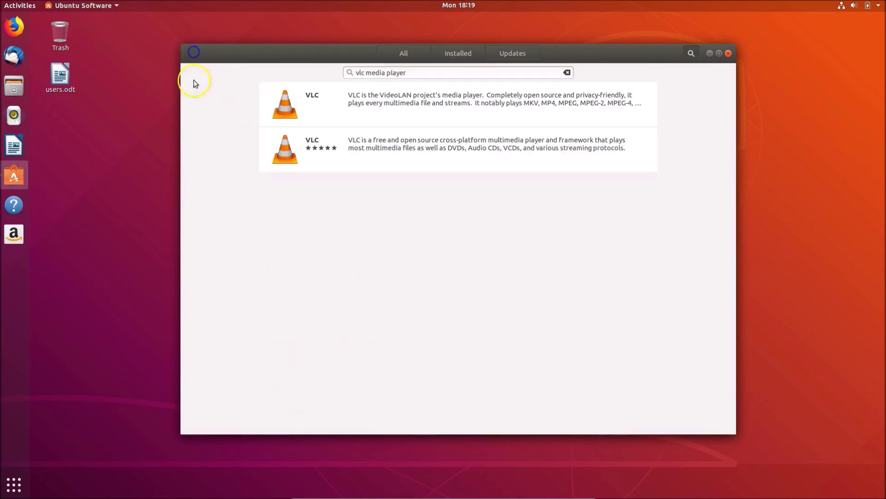
Step: Inspect the second, five-star VLC listing, then reopen the first, The ultimate media player
left_click(368, 141)
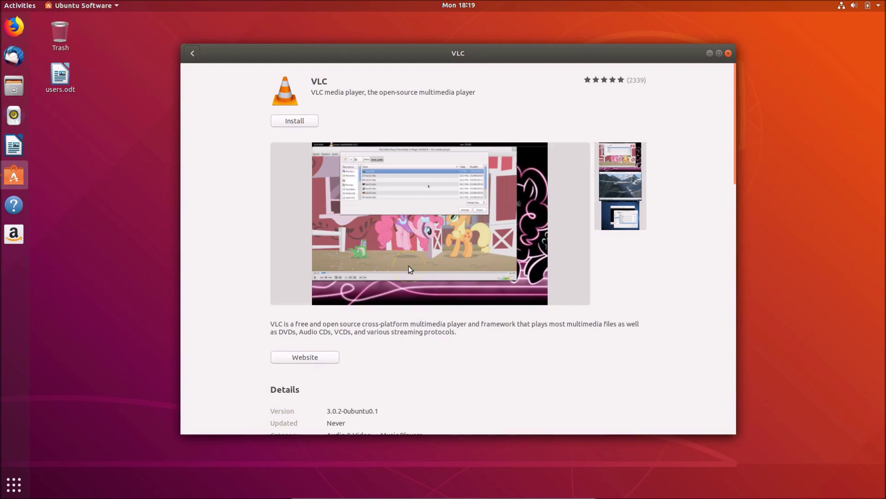
scroll(408, 265, "down", 3)
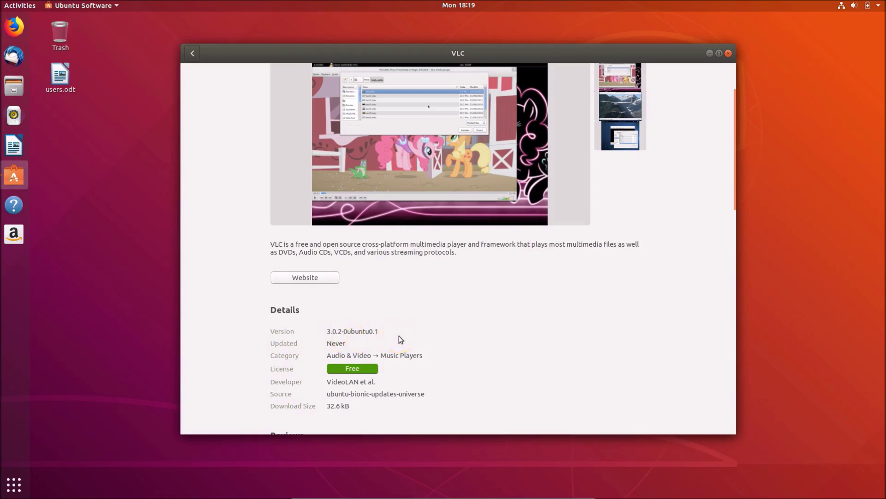
scroll(400, 339, "up", 3)
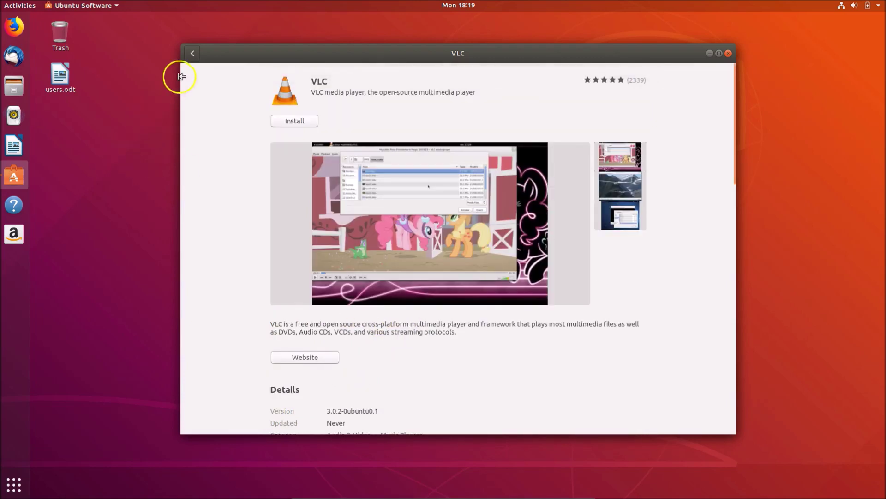
left_click(193, 53)
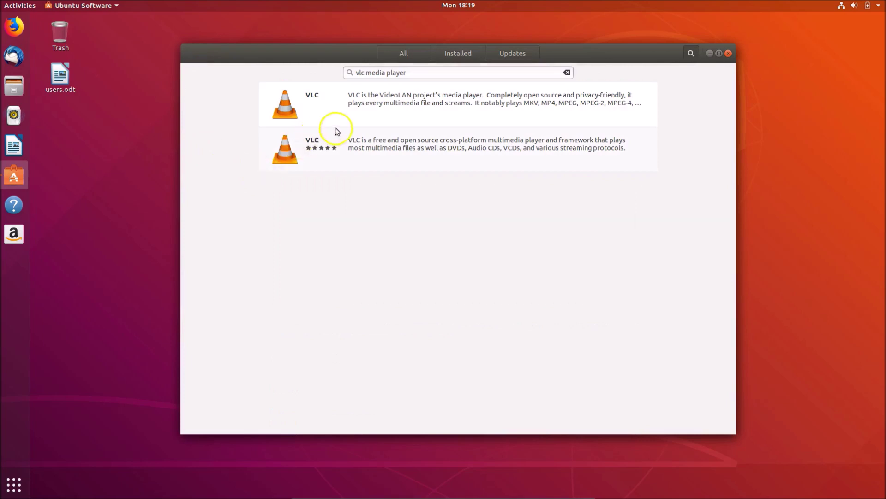
left_click(379, 99)
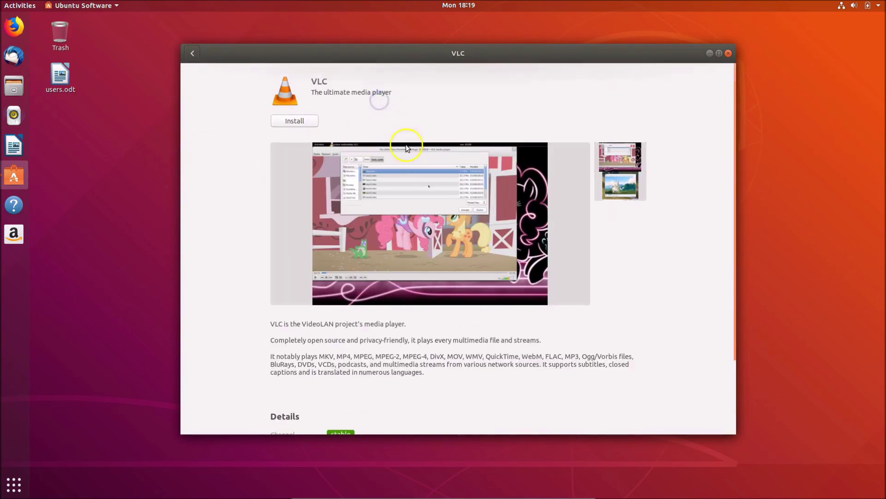
Step: Install and launch the VLC snap, accept its privacy policy, minimise Ubuntu Software and move VLC up-left
left_click(282, 122)
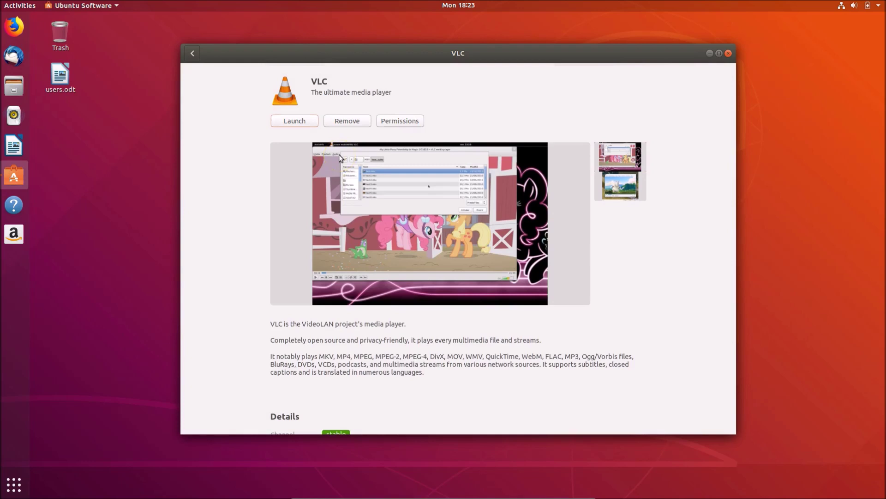
left_click(297, 121)
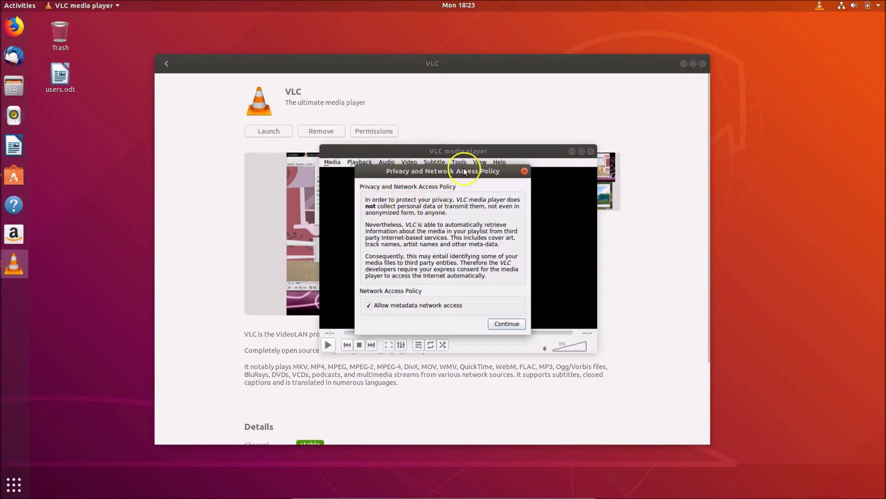
left_click(503, 325)
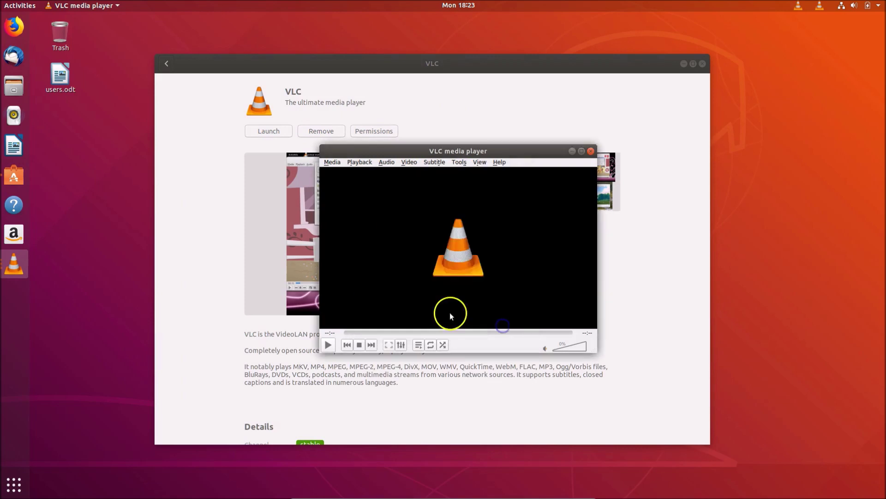
left_click(684, 64)
left_click_drag(479, 152, 439, 144)
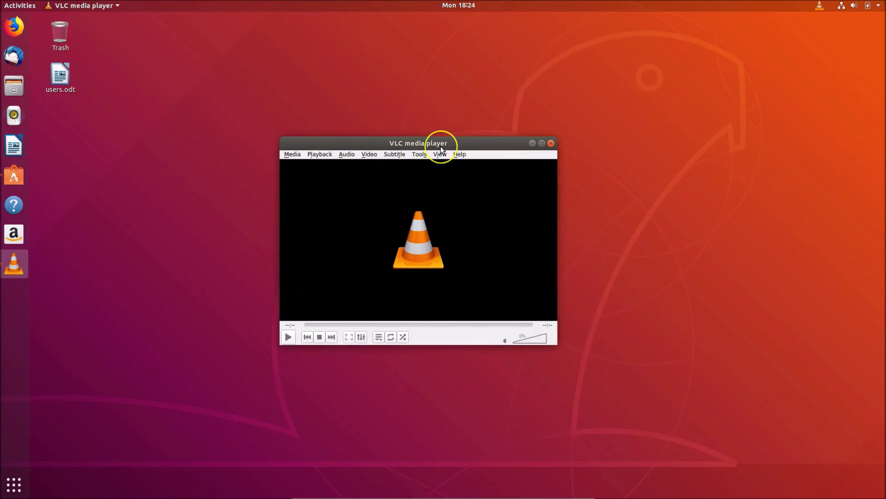